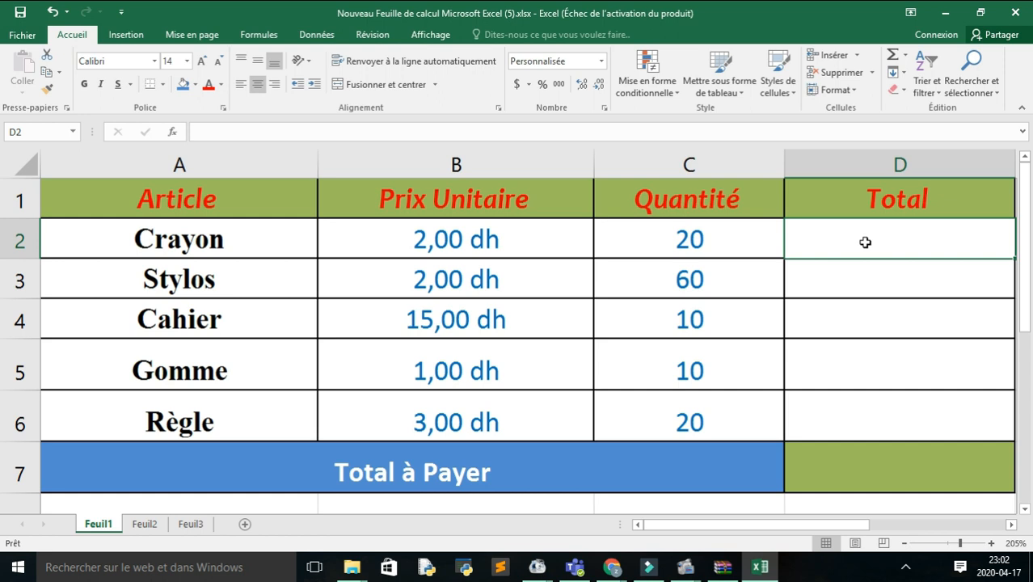
Enter the formula =B2*C2 in cell D2 to multiply the Crayon unit price by its quantity
double_click(865, 242)
type("=")
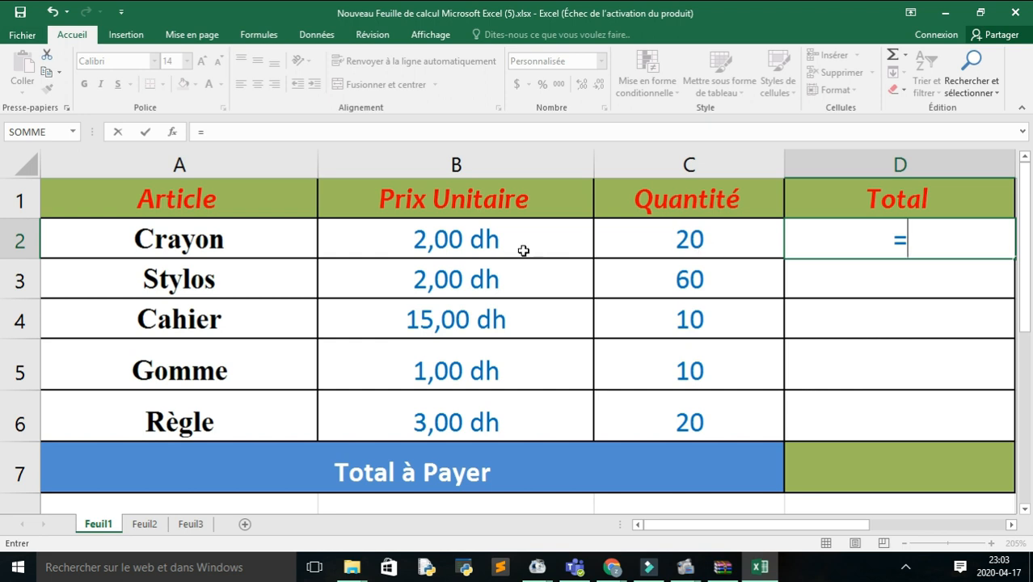
left_click(498, 241)
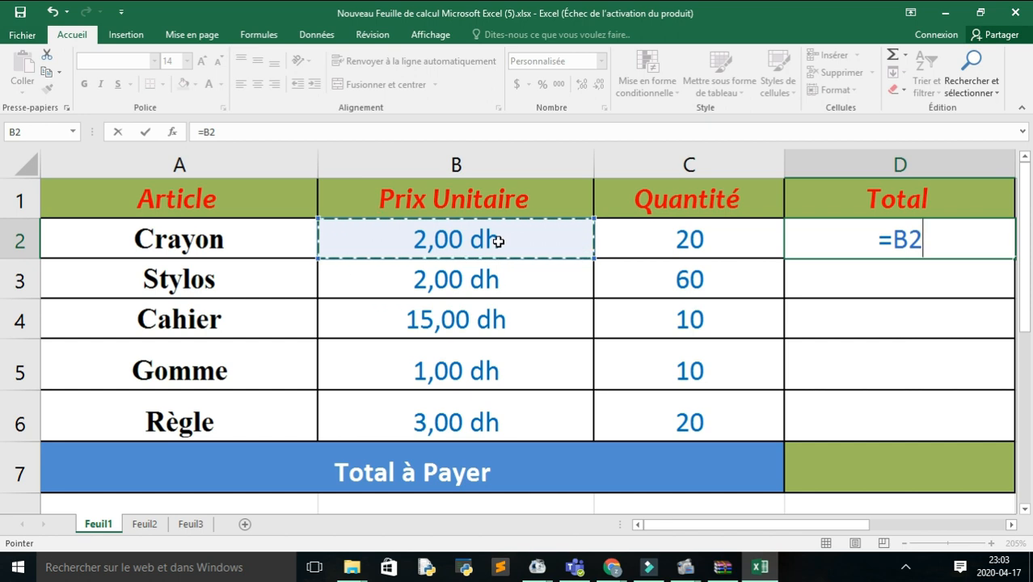
type("*")
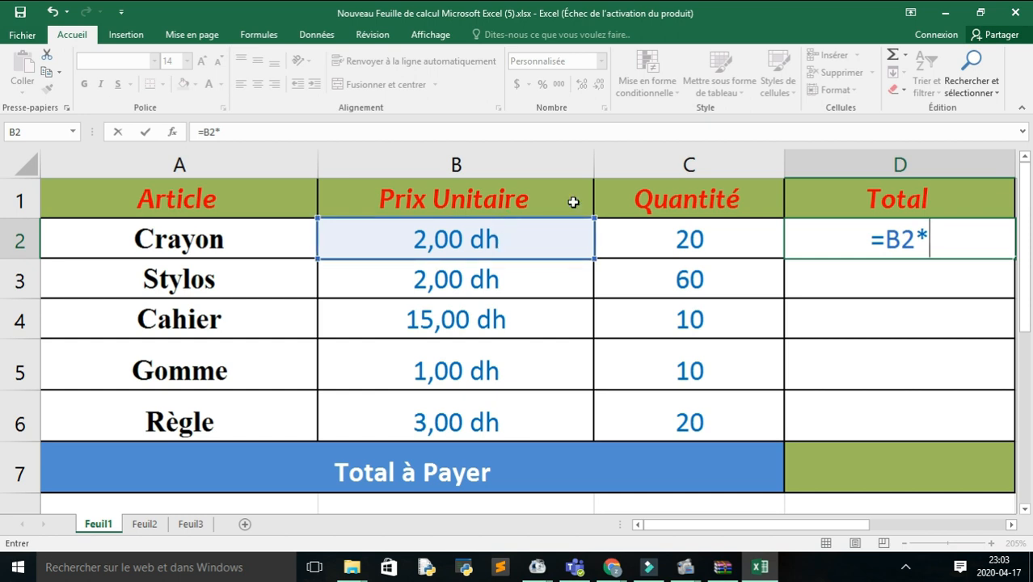
left_click(667, 239)
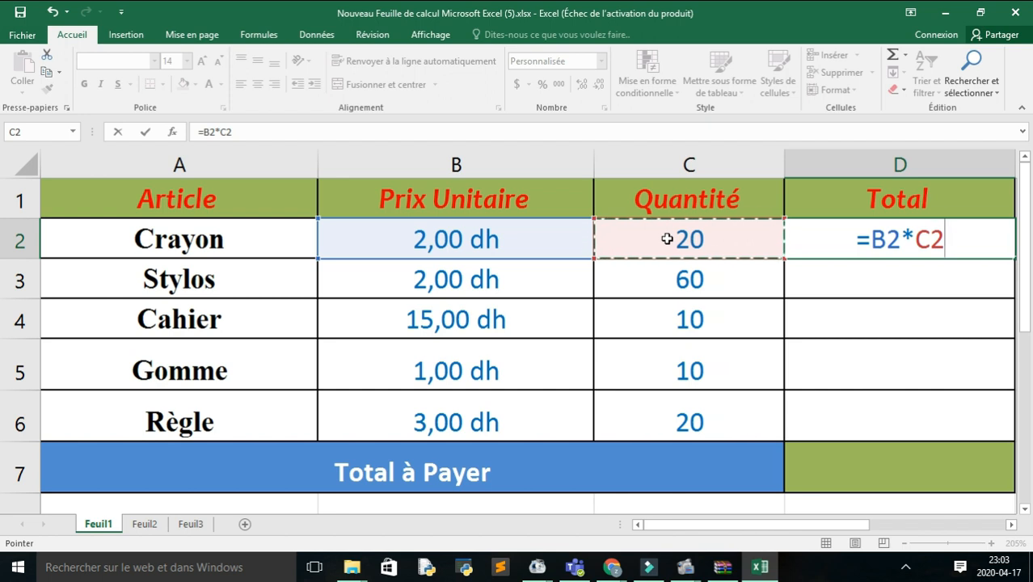
key("Return")
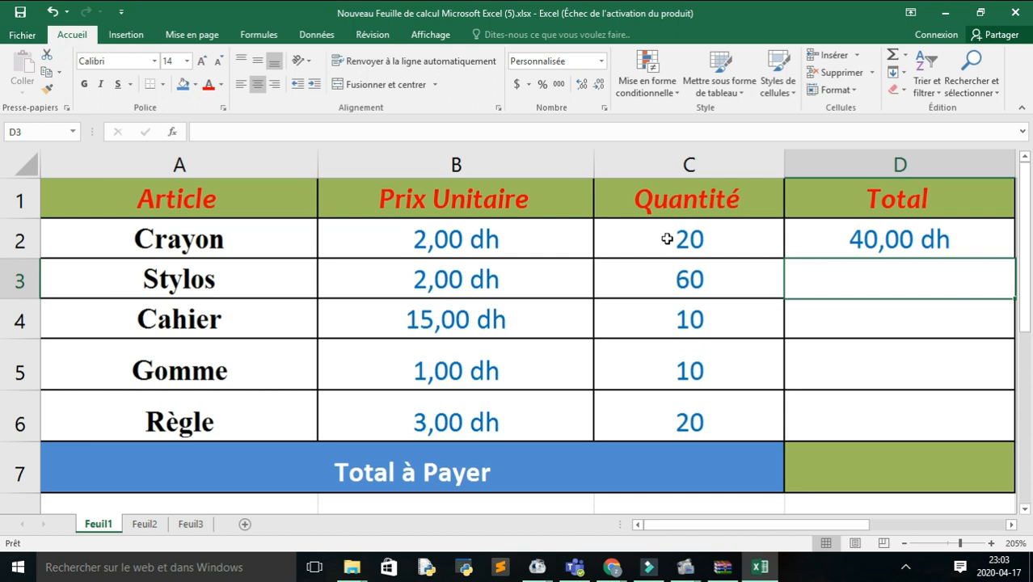
Fill the D2 total formula down through D6 for the remaining articles
left_click(916, 234)
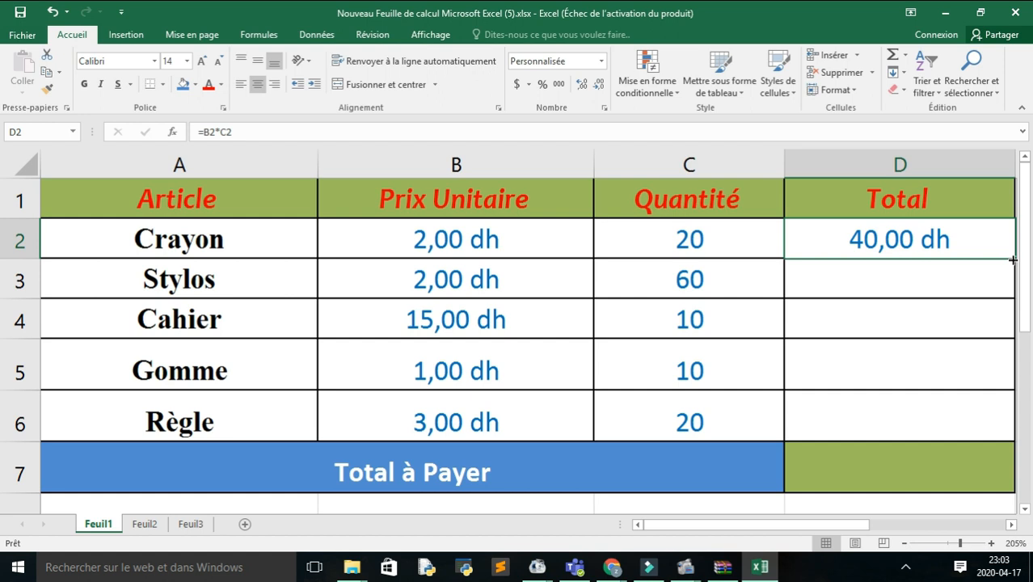
left_click_drag(1013, 260, 1013, 260)
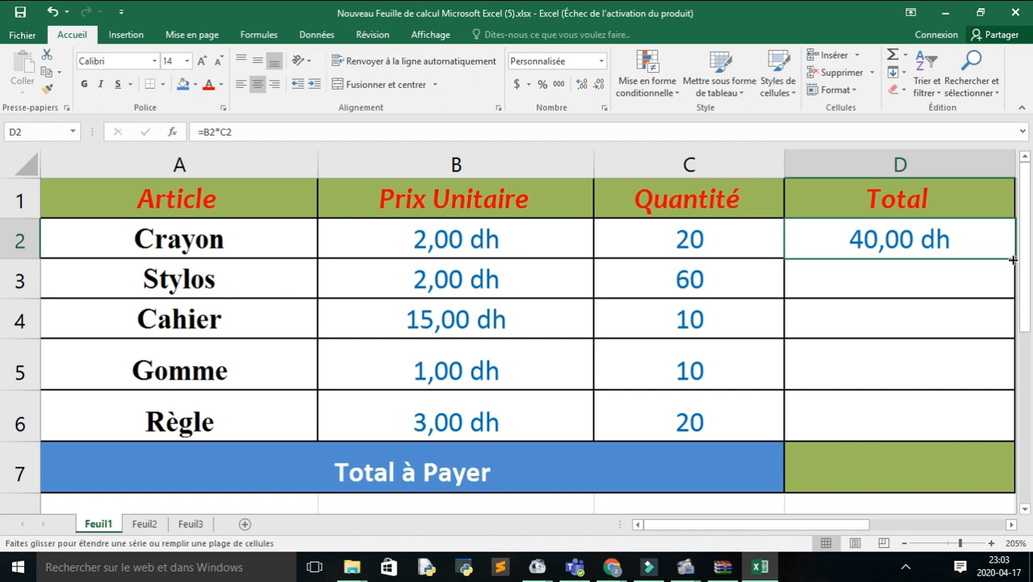
left_click_drag(1013, 260, 443, 425)
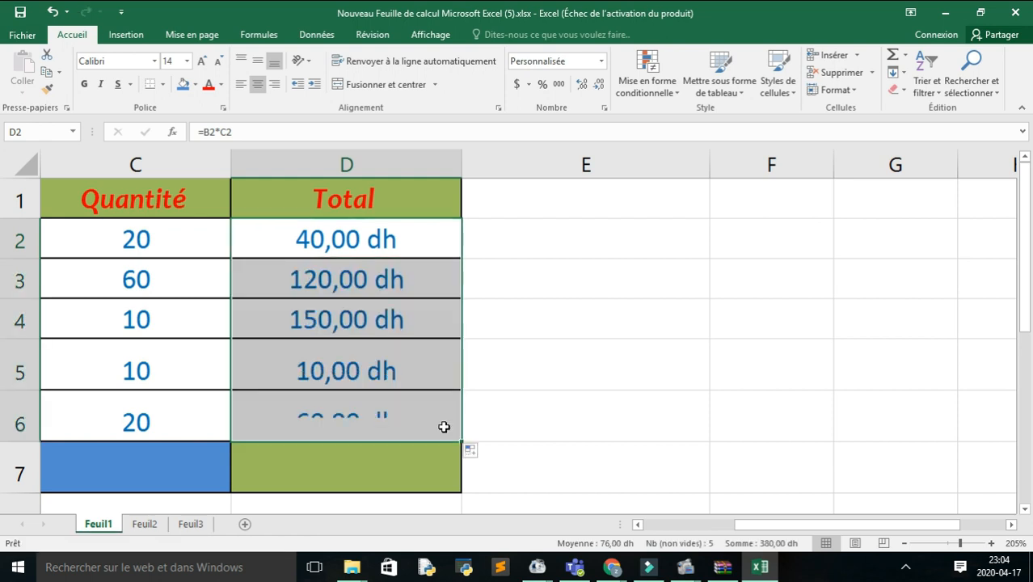
left_click_drag(776, 530, 695, 540)
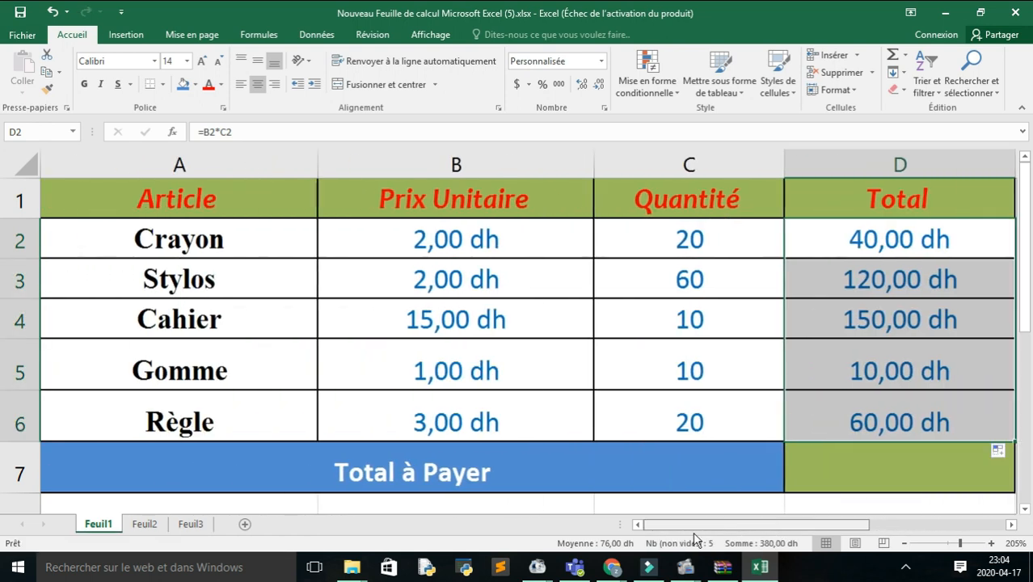
Calculate the Total à Payer in cell D7 with the formula =SOMME(D2:D6)
double_click(817, 466)
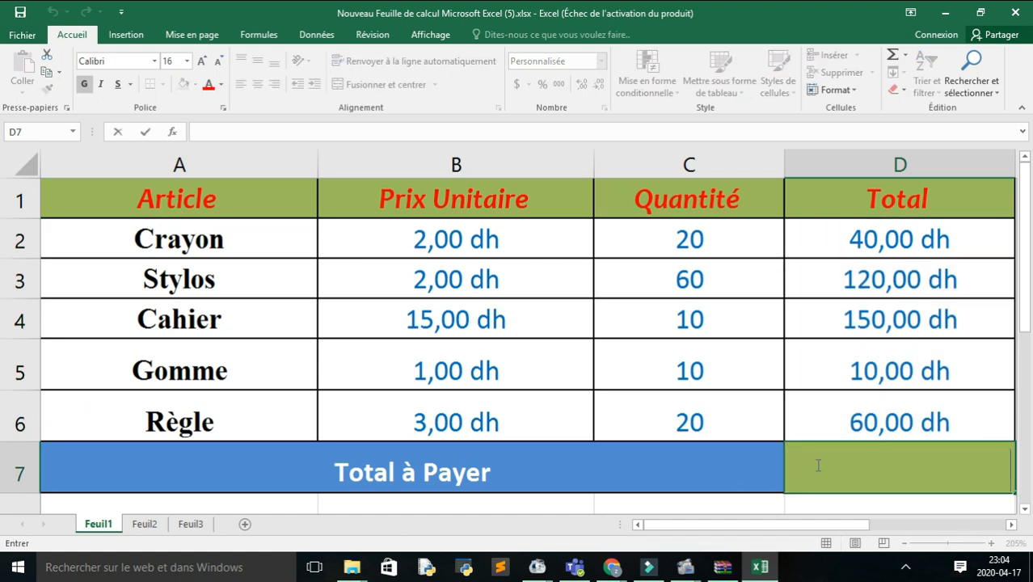
type("=")
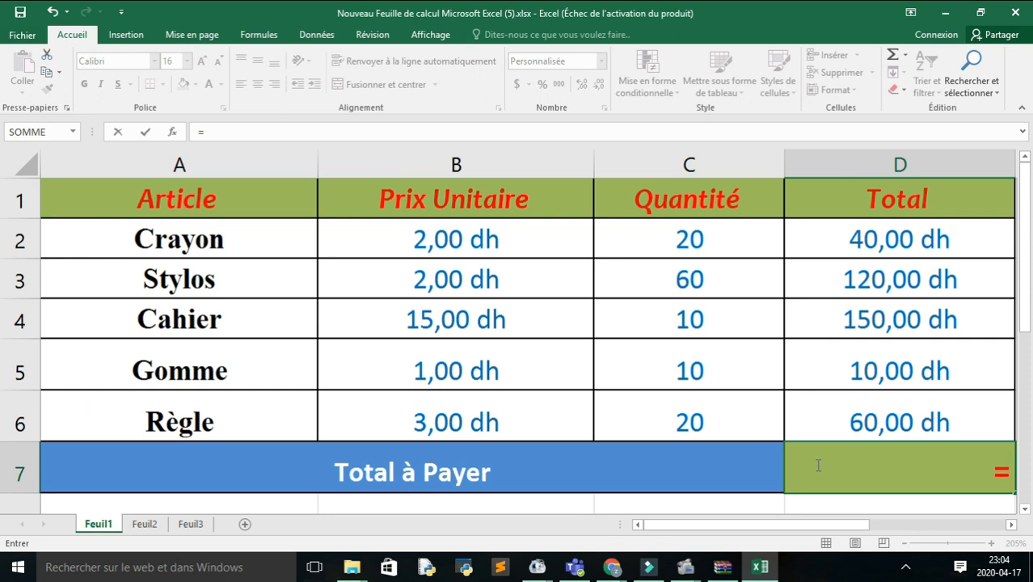
type("som")
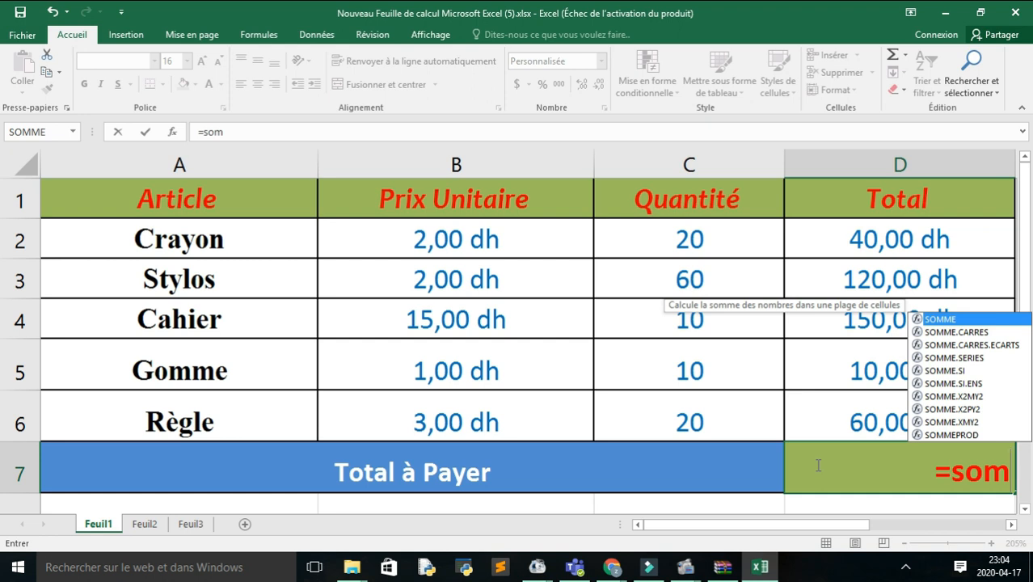
double_click(954, 319)
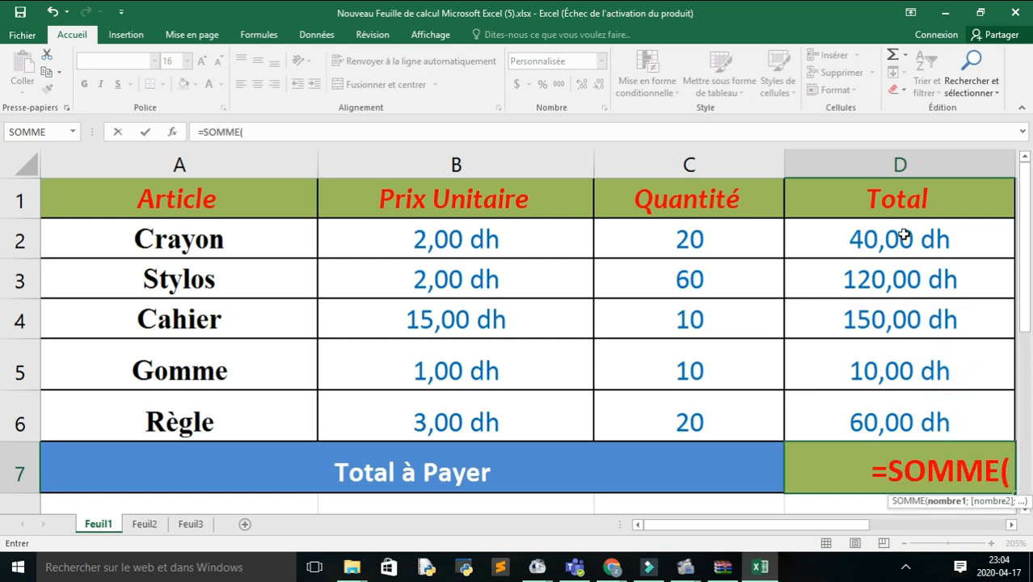
left_click_drag(903, 235, 920, 396)
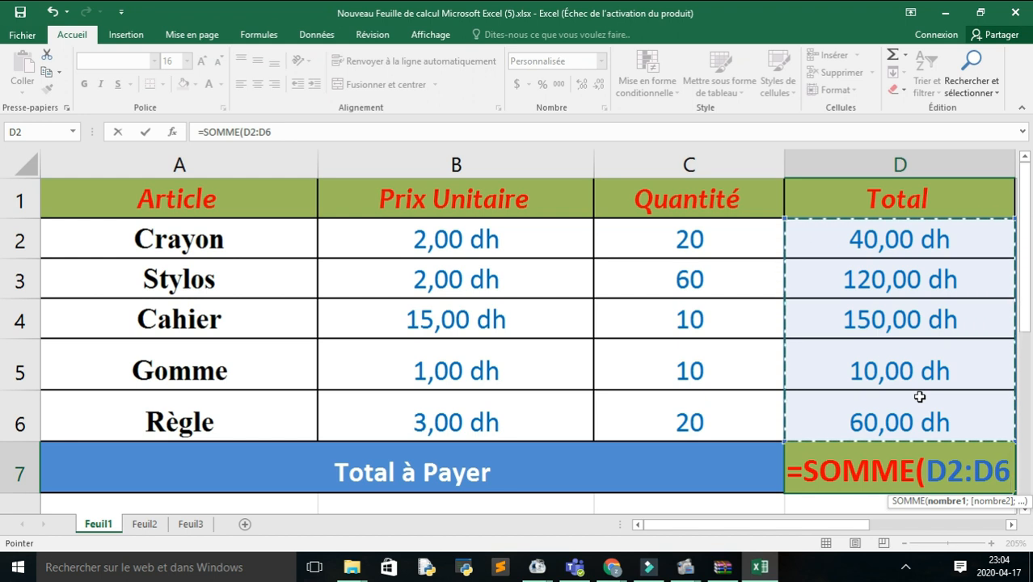
type(")")
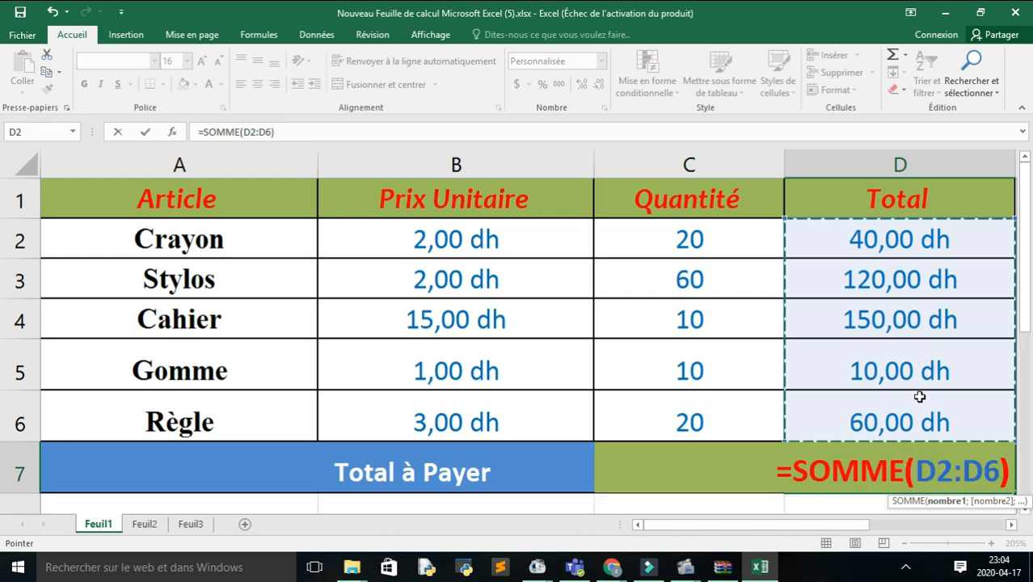
key("Return")
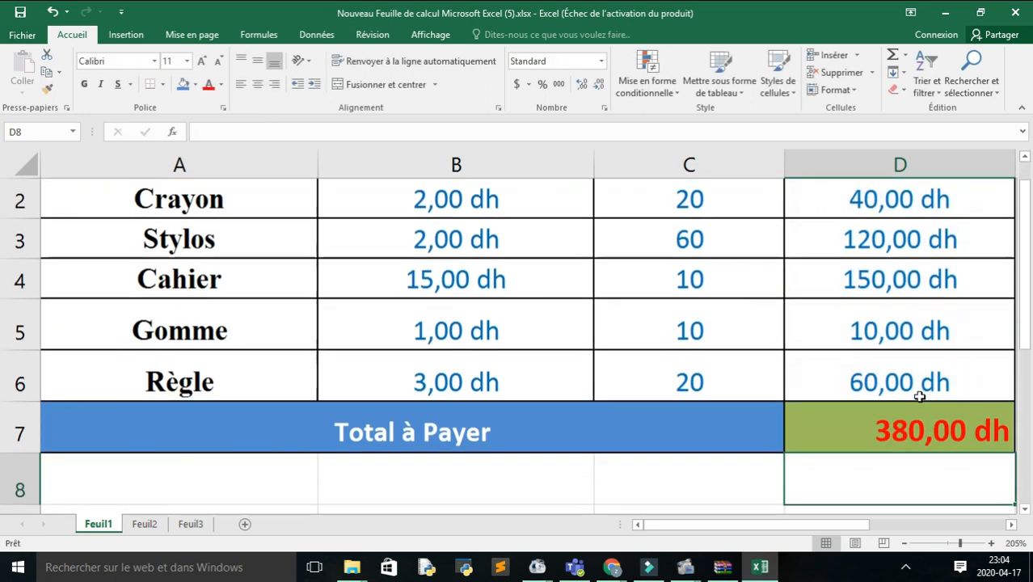
left_click(847, 417)
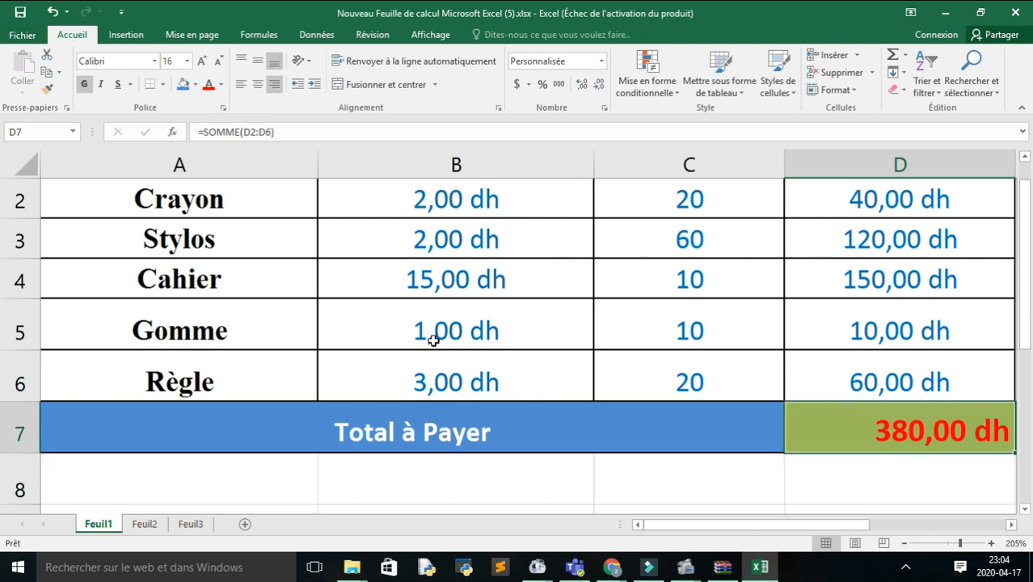
Format the range A1:D7 as a table with headers, using the red banded style from the second row of the Moyen group
scroll(434, 340, "up", 1)
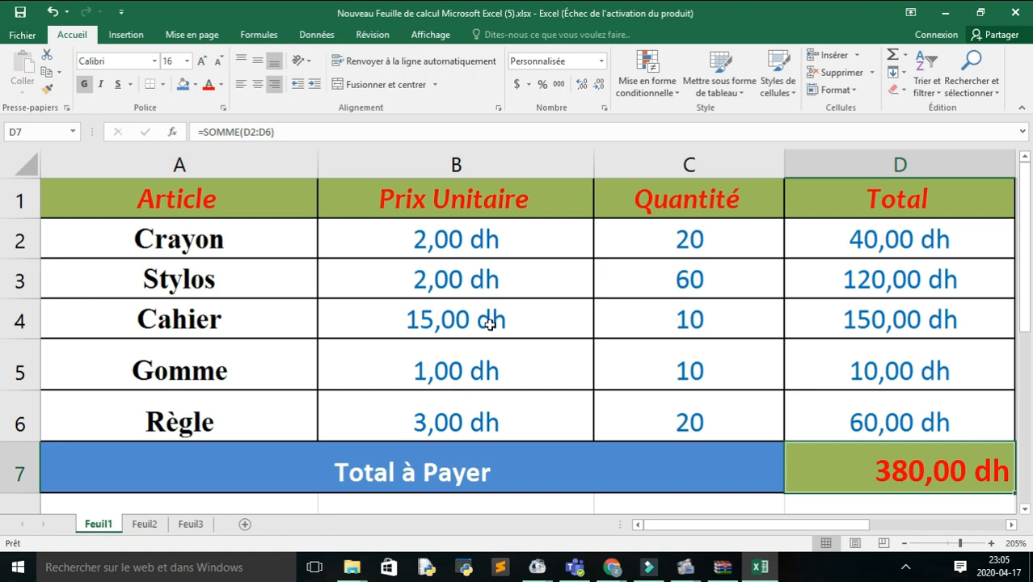
left_click_drag(81, 197, 835, 458)
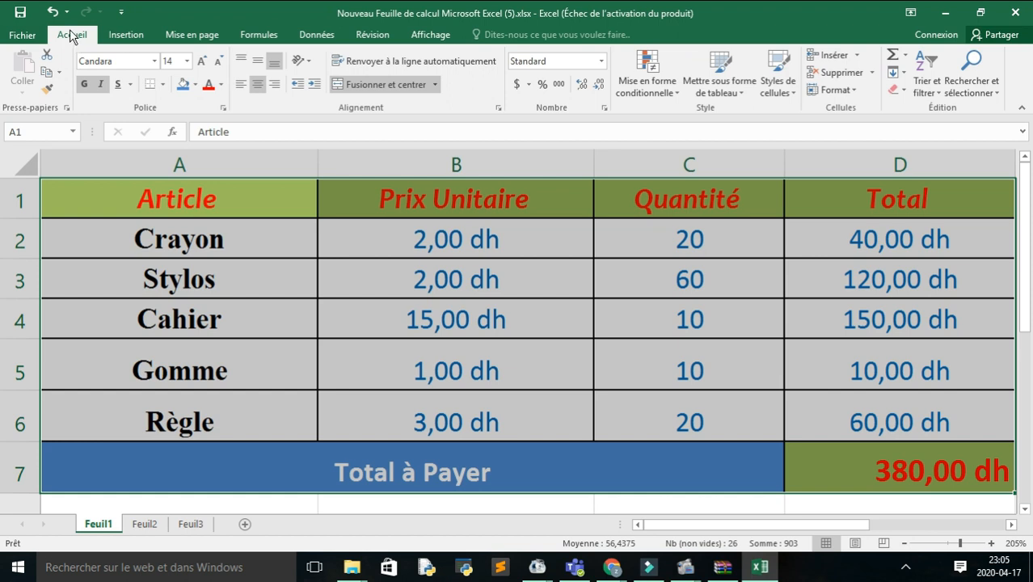
left_click(743, 96)
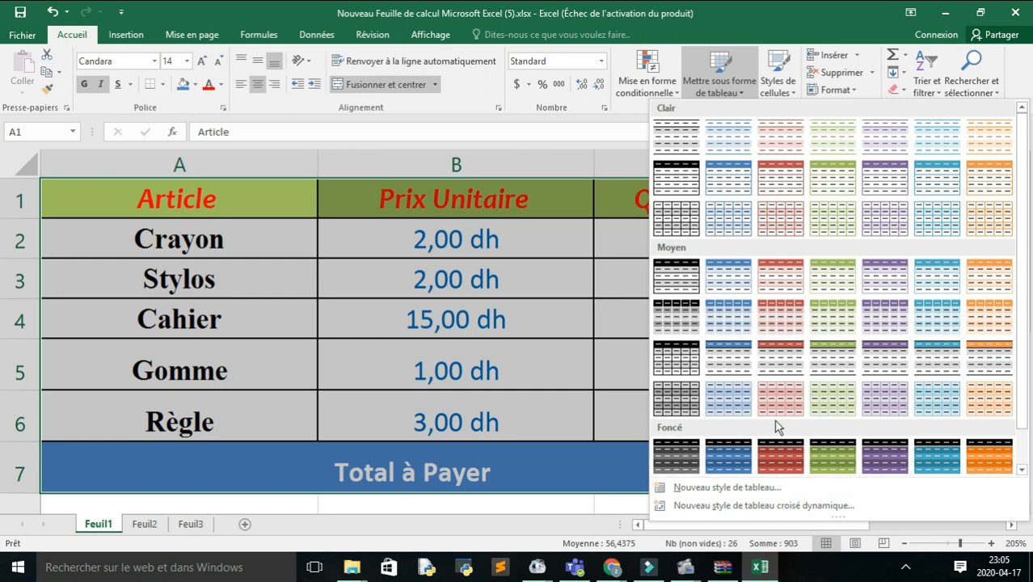
left_click(811, 320)
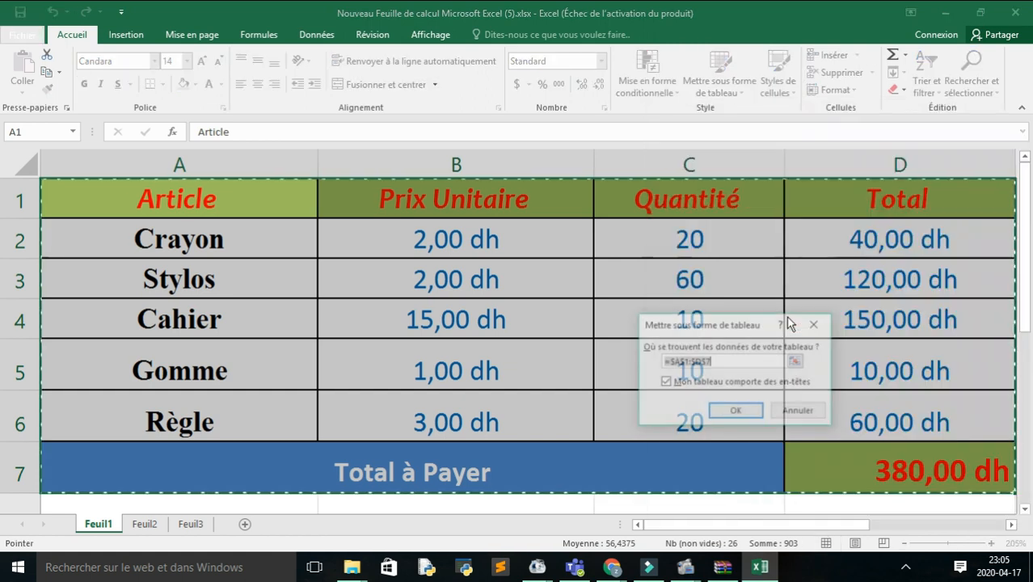
left_click(730, 411)
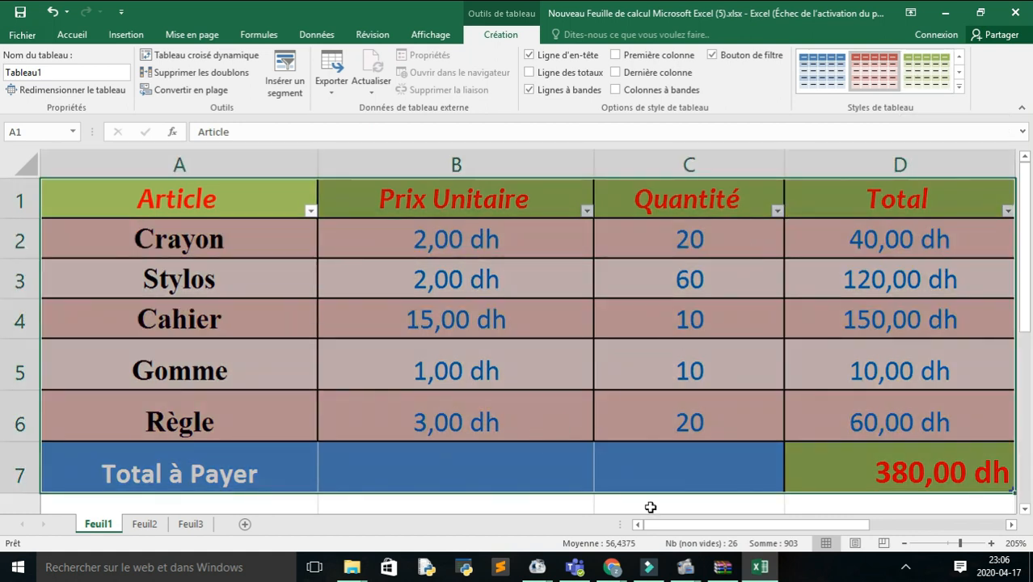
left_click(650, 507)
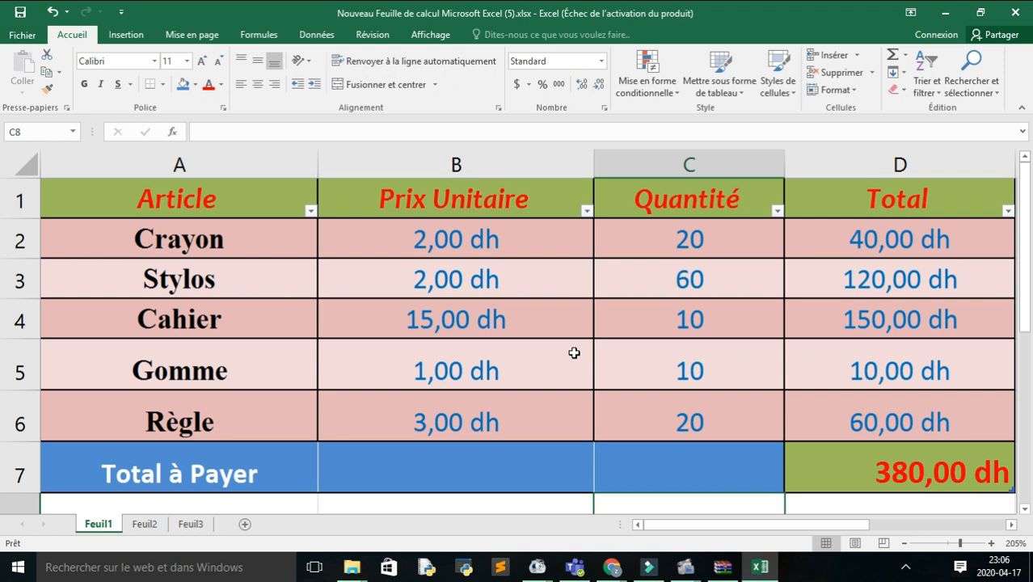
Start a new conditional formatting rule for the totals in D2:D7 through the rules manager
left_click(868, 169)
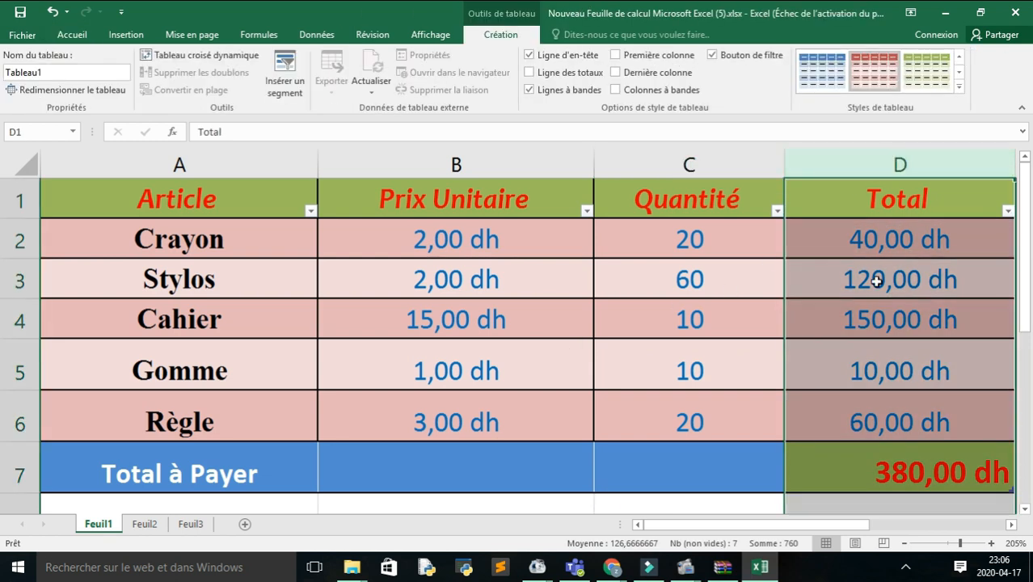
left_click(898, 322)
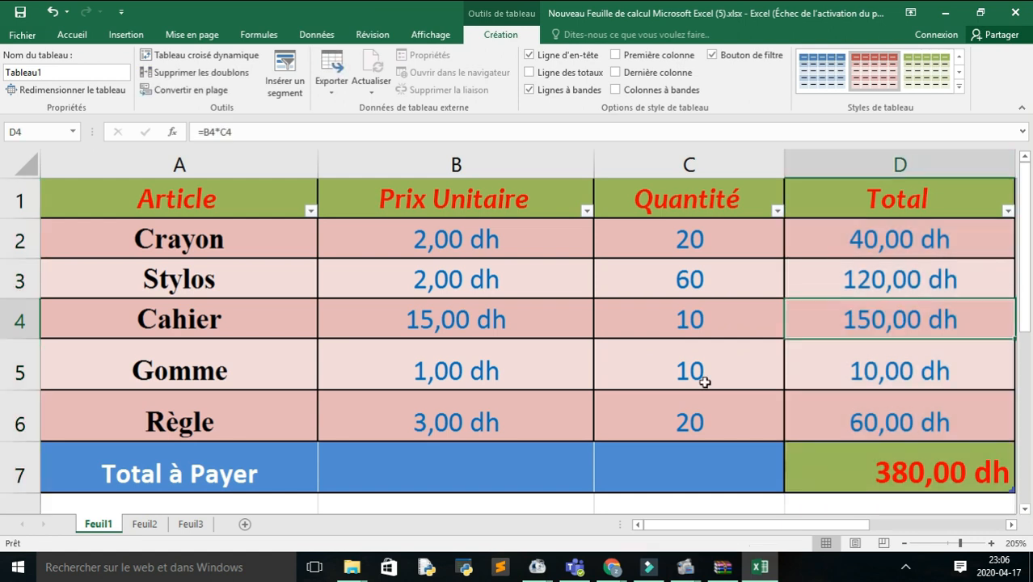
left_click(904, 240)
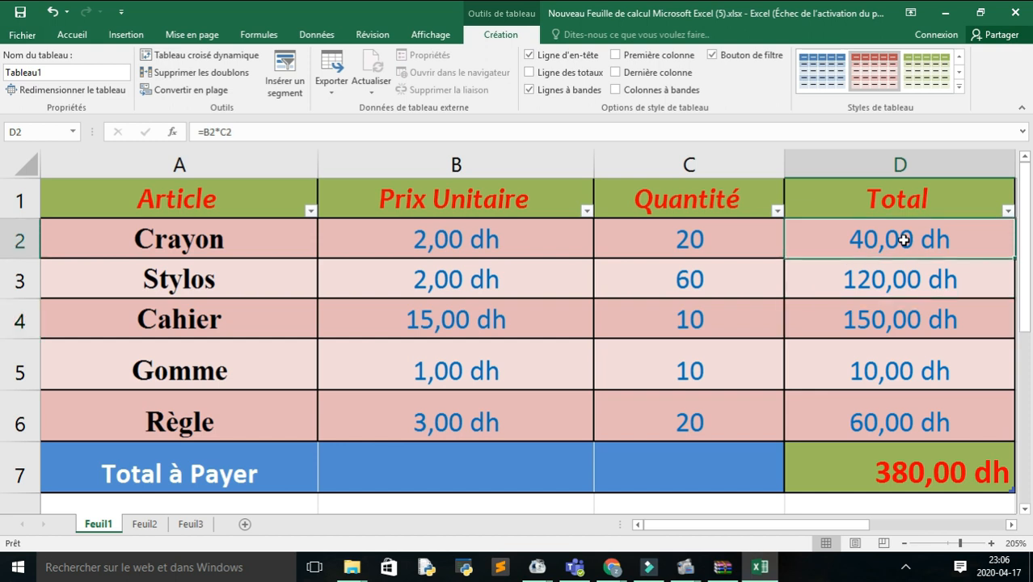
mouse_move(904, 240)
left_mouse_down()
mouse_move(922, 281)
mouse_move(906, 387)
mouse_move(916, 464)
left_mouse_up()
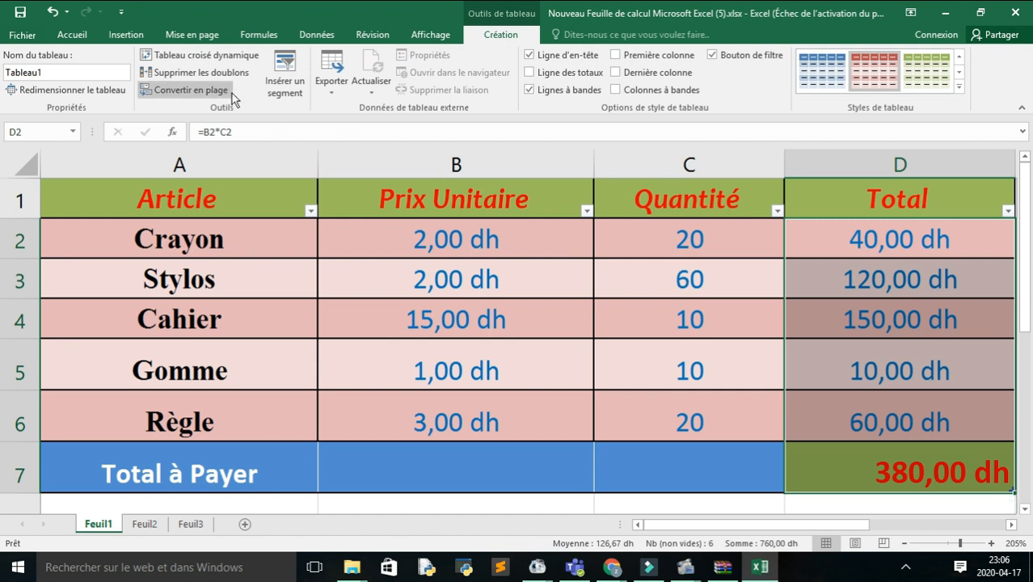
left_click(83, 34)
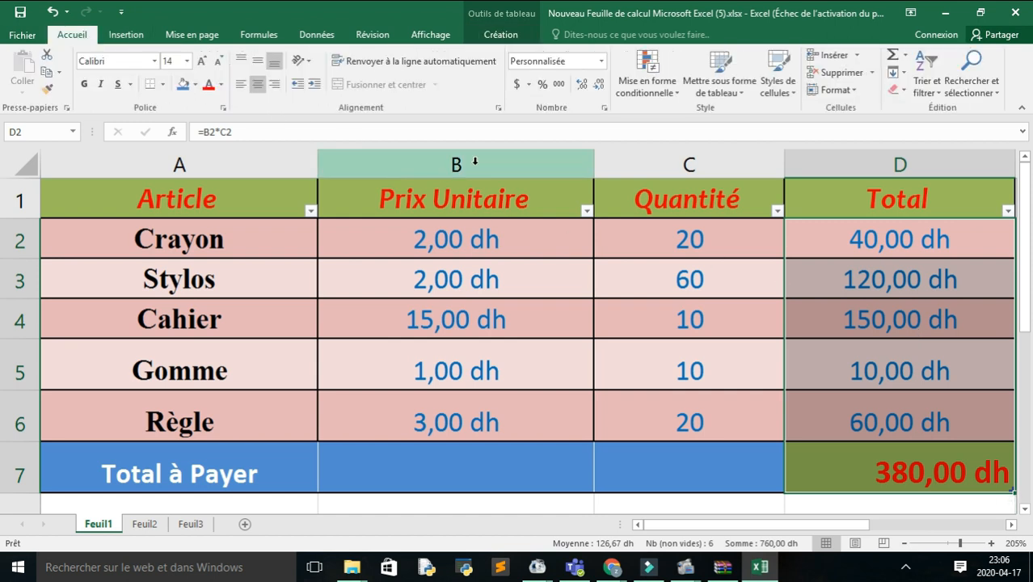
left_click(646, 90)
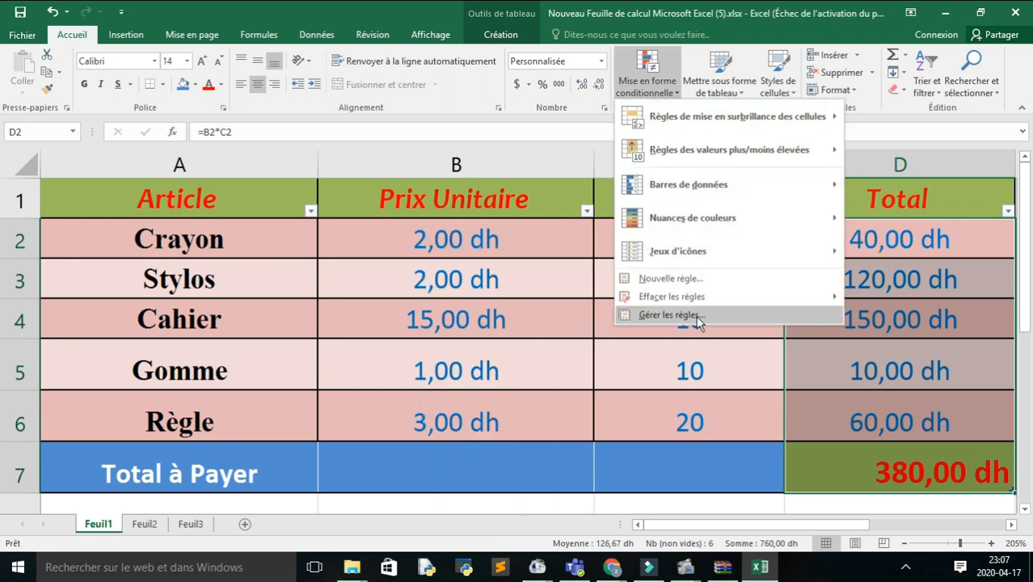
left_click(696, 315)
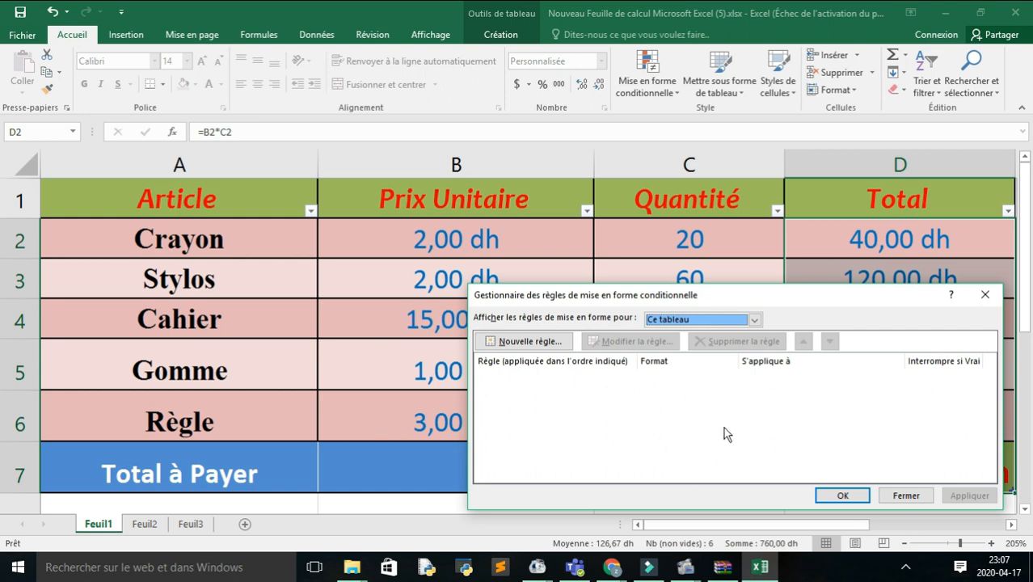
left_click(548, 343)
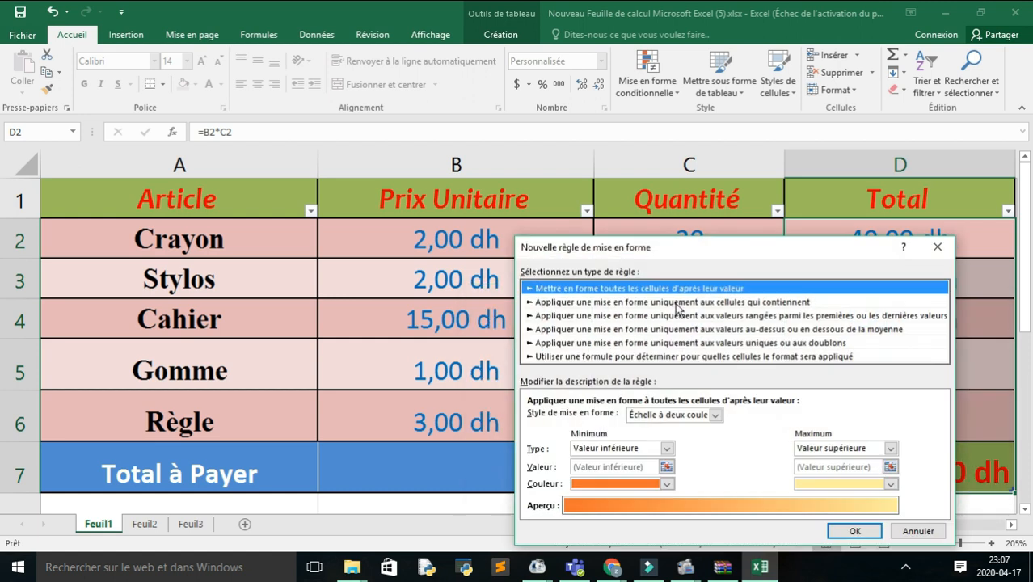
Set the new rule to format only cells whose value is less than (inférieure à) 100
left_click(678, 302)
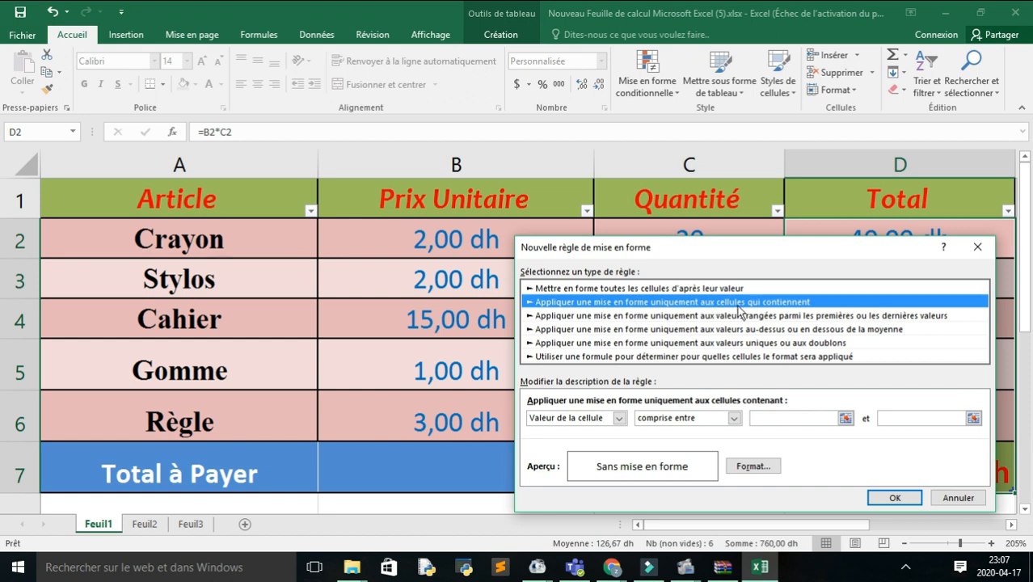
left_click(734, 419)
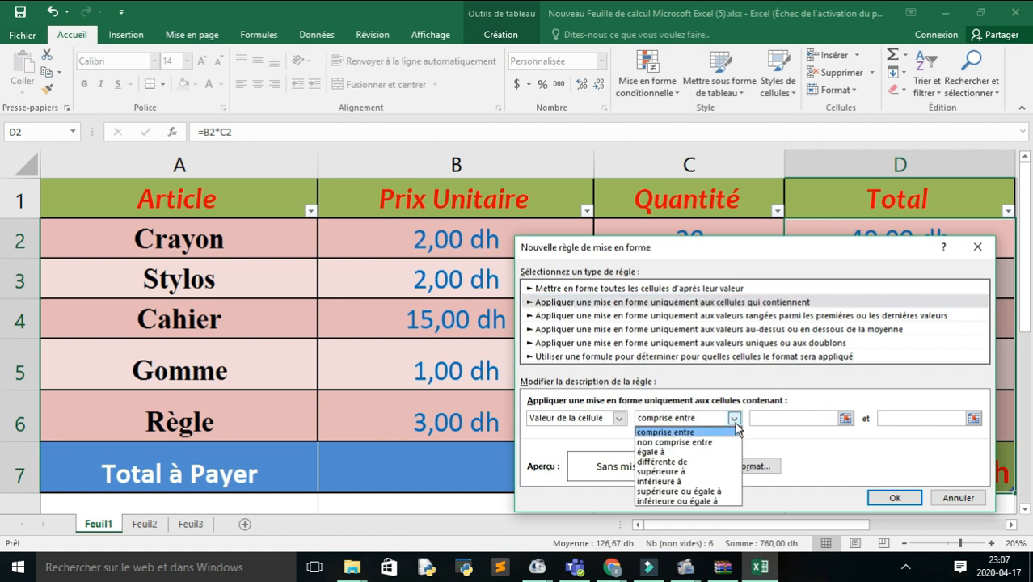
left_click(699, 482)
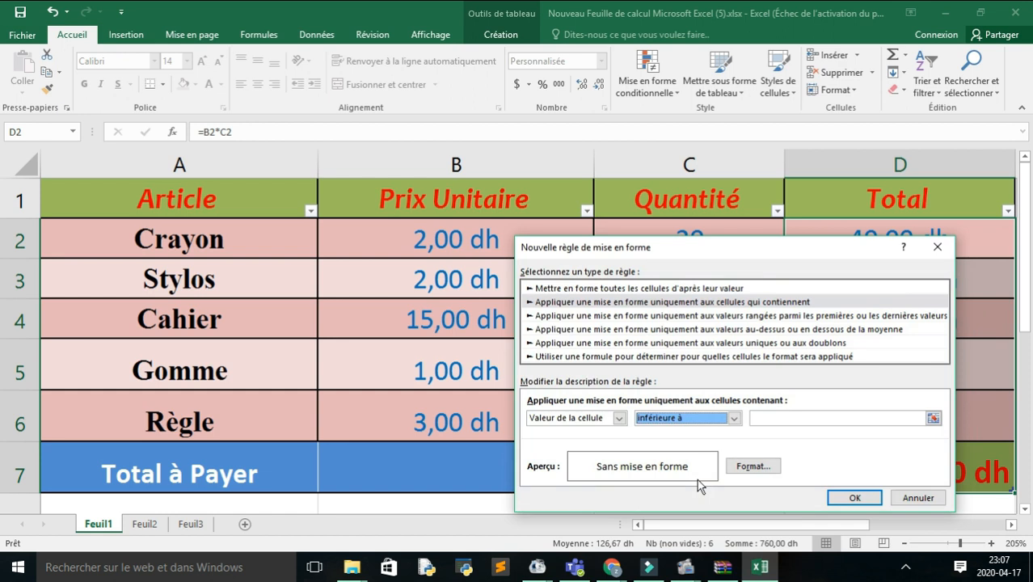
left_click(805, 421)
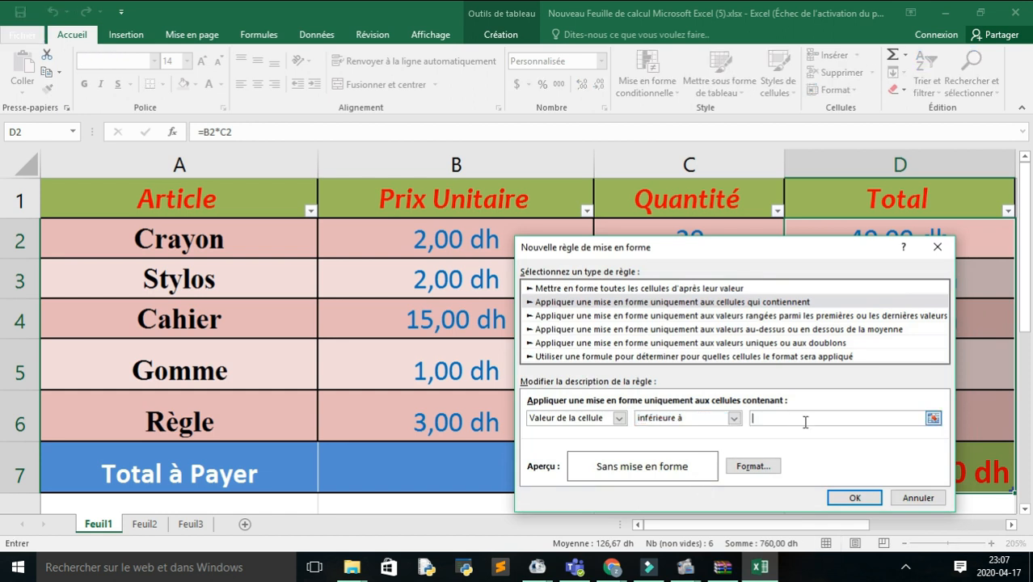
type("100")
Give the less-than-100 rule a bright red background fill and add it to the rules list
left_click(748, 469)
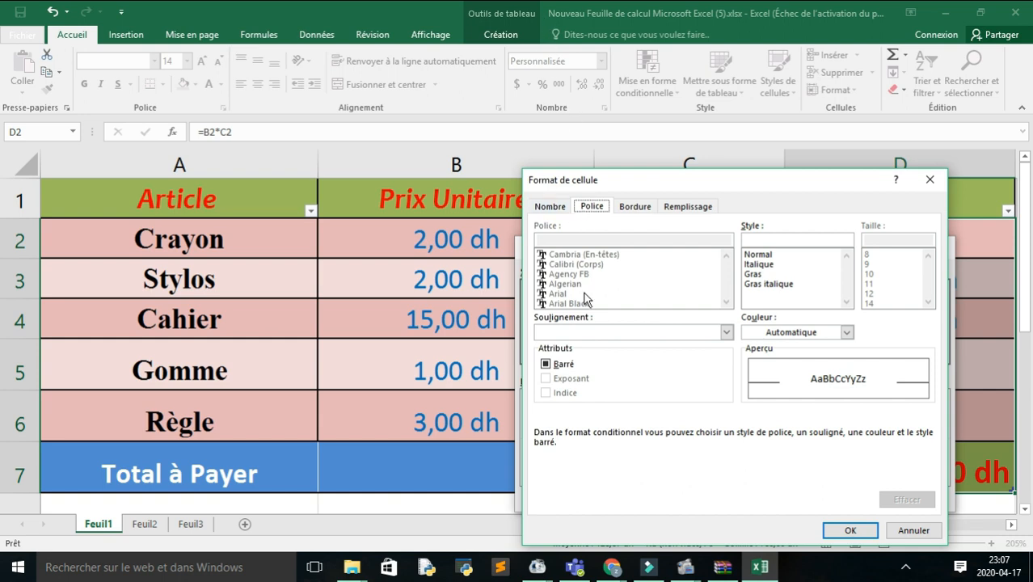
left_click(668, 207)
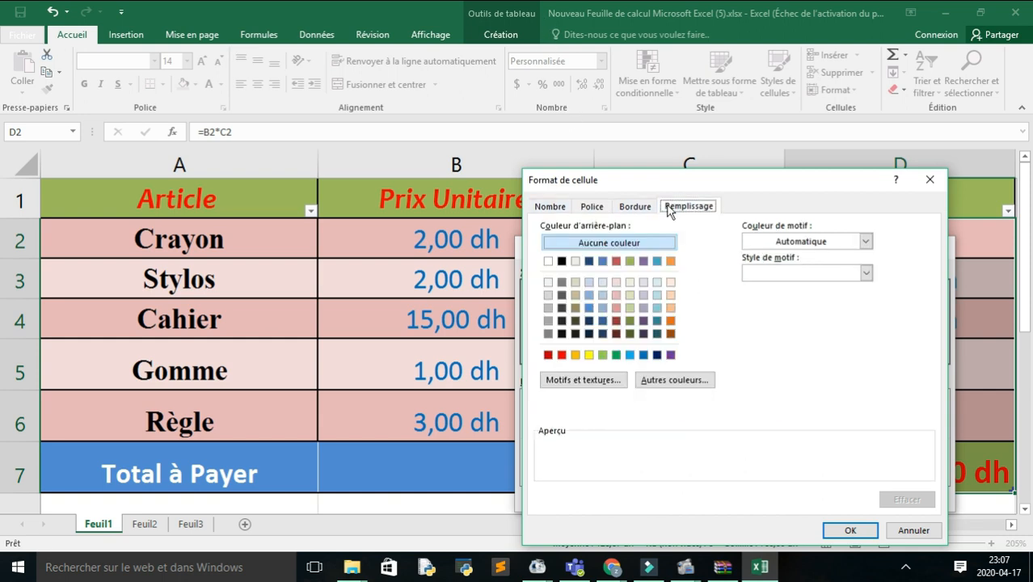
left_click(563, 356)
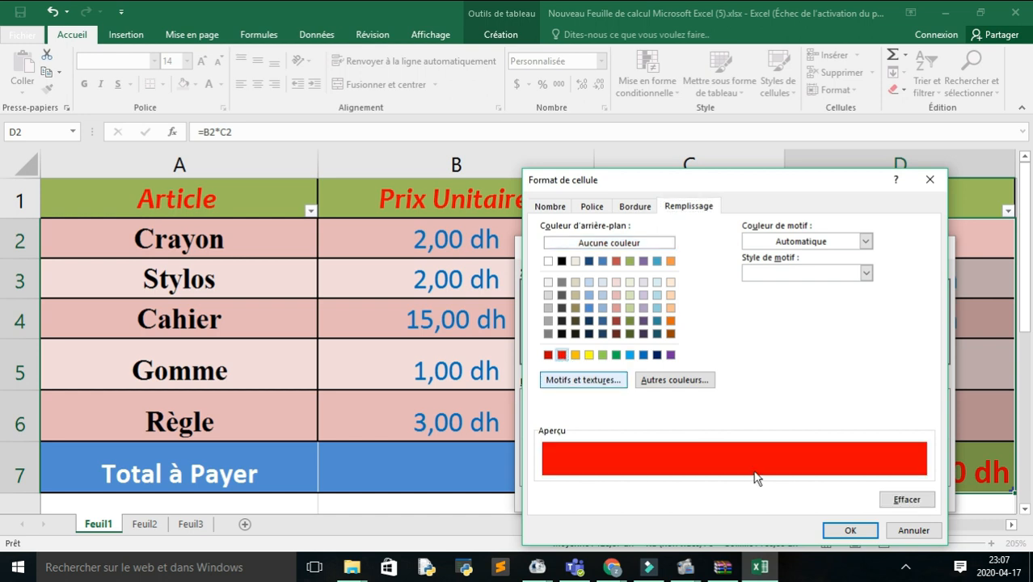
left_click(849, 531)
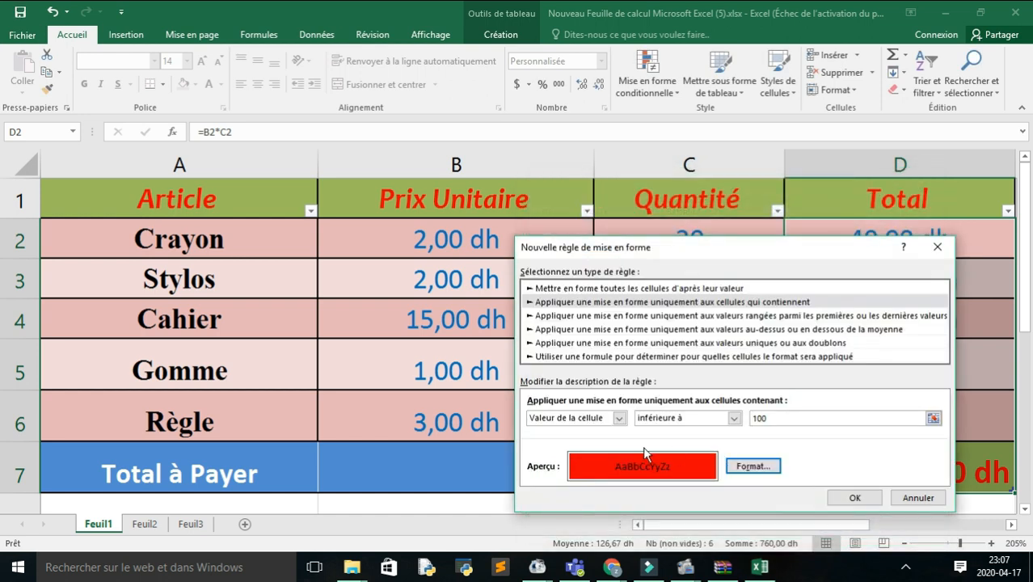
left_click(853, 498)
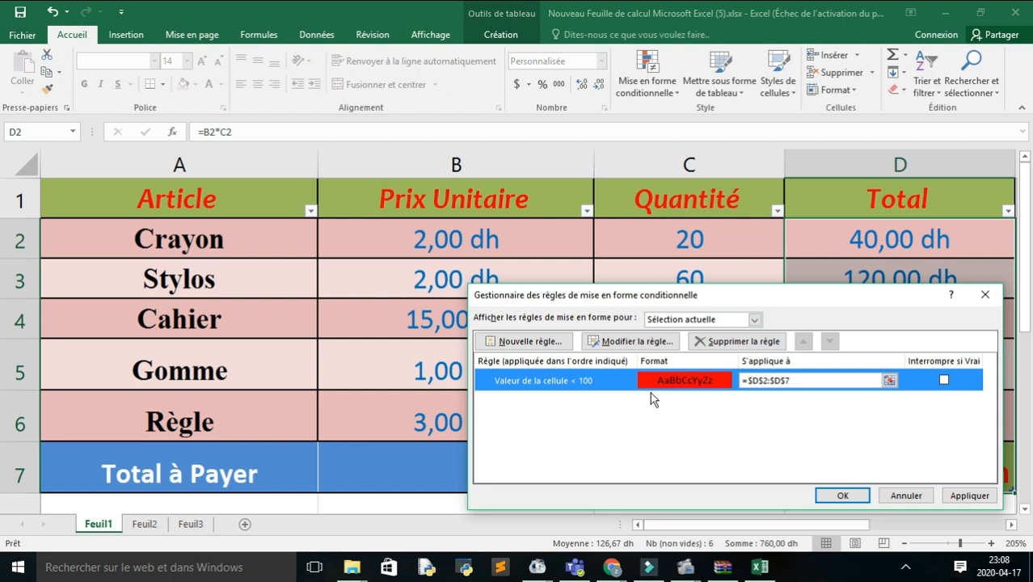
Add a second rule for D2:D7 that formats only cells whose value is greater than (supérieure à) 100
left_click(535, 343)
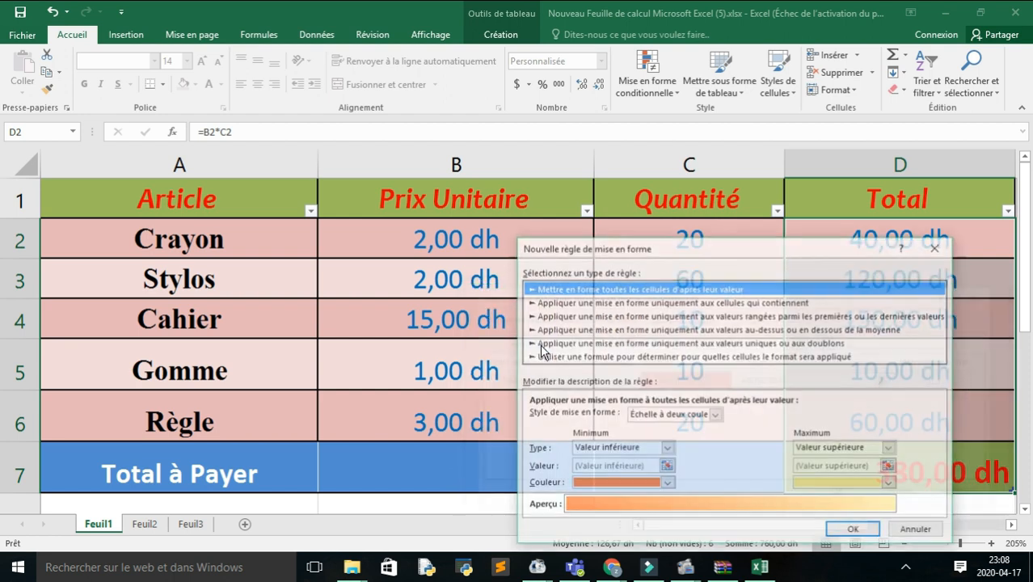
left_click(605, 302)
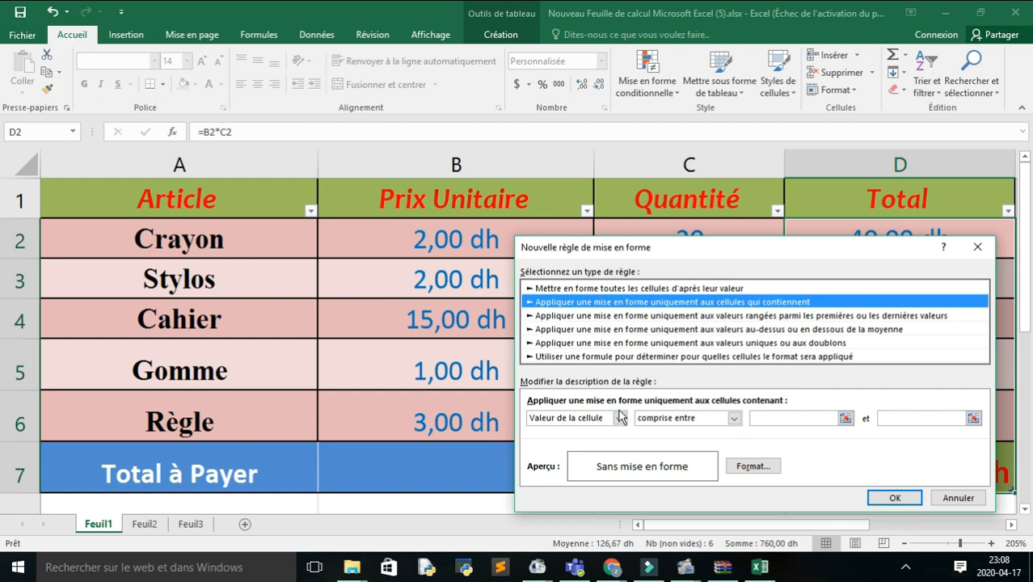
left_click(734, 419)
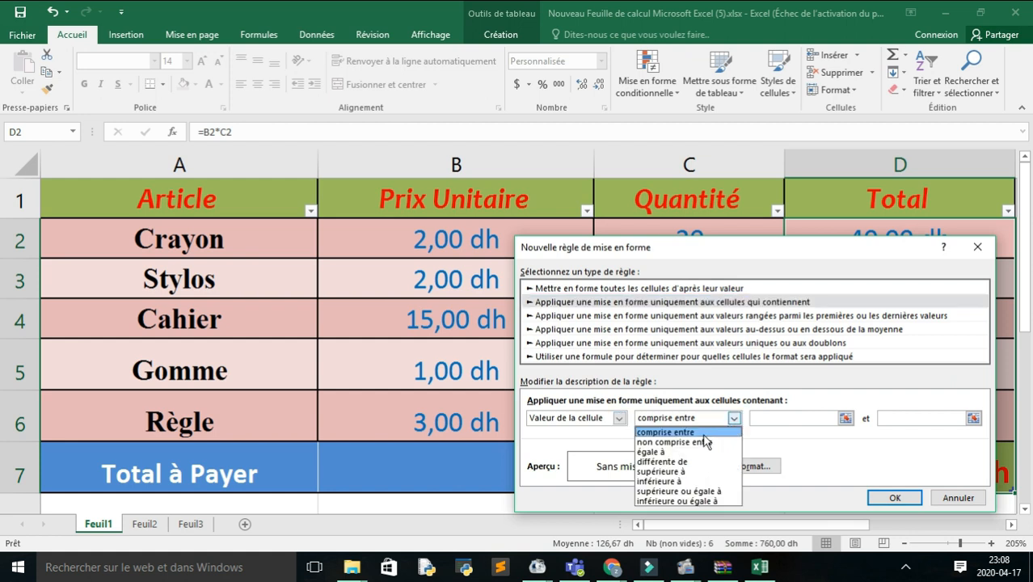
left_click(681, 473)
left_click(764, 418)
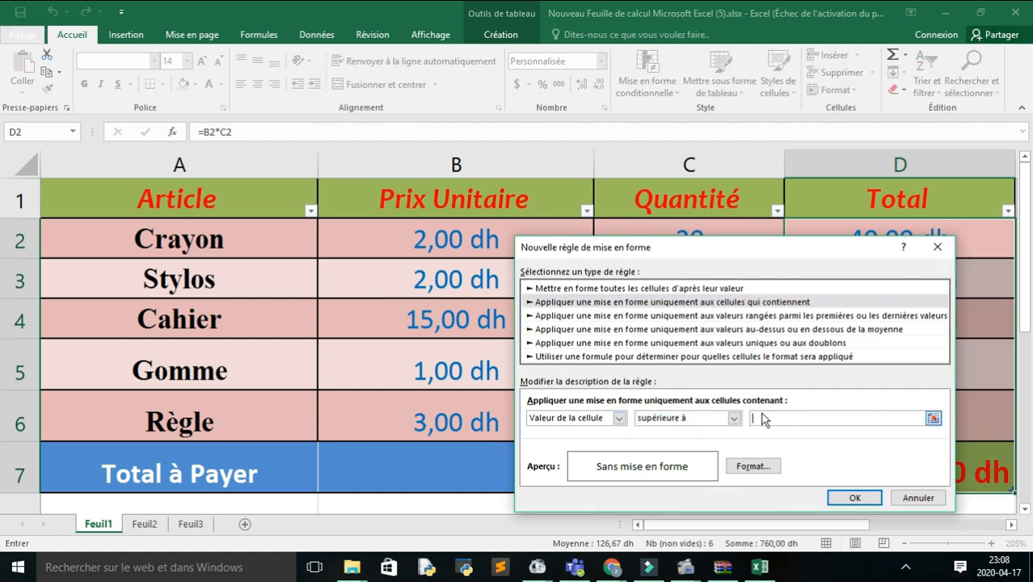
type("100")
Give the greater-than-100 rule a green background fill and apply both rules to the totals
left_click(751, 467)
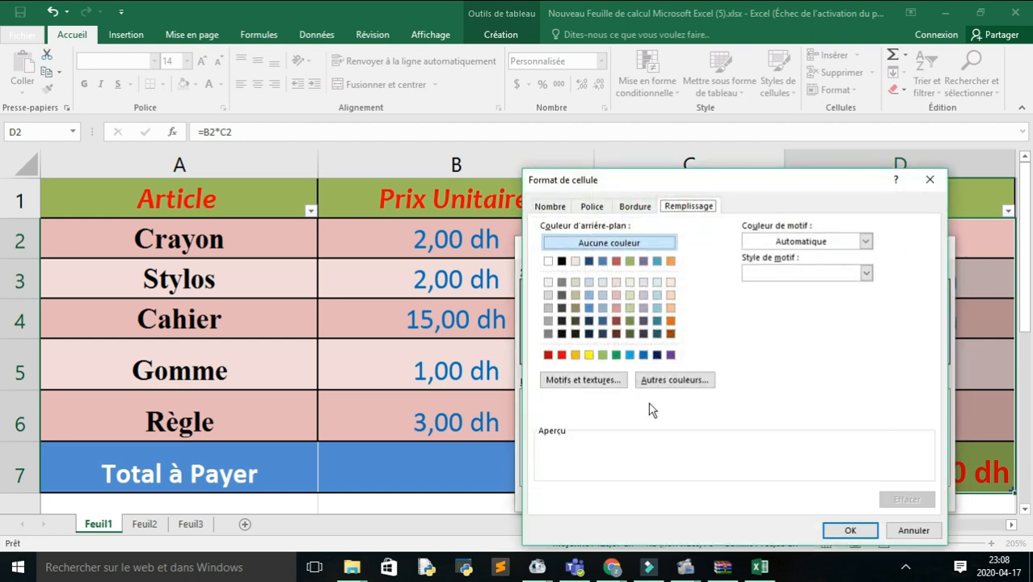
left_click(616, 355)
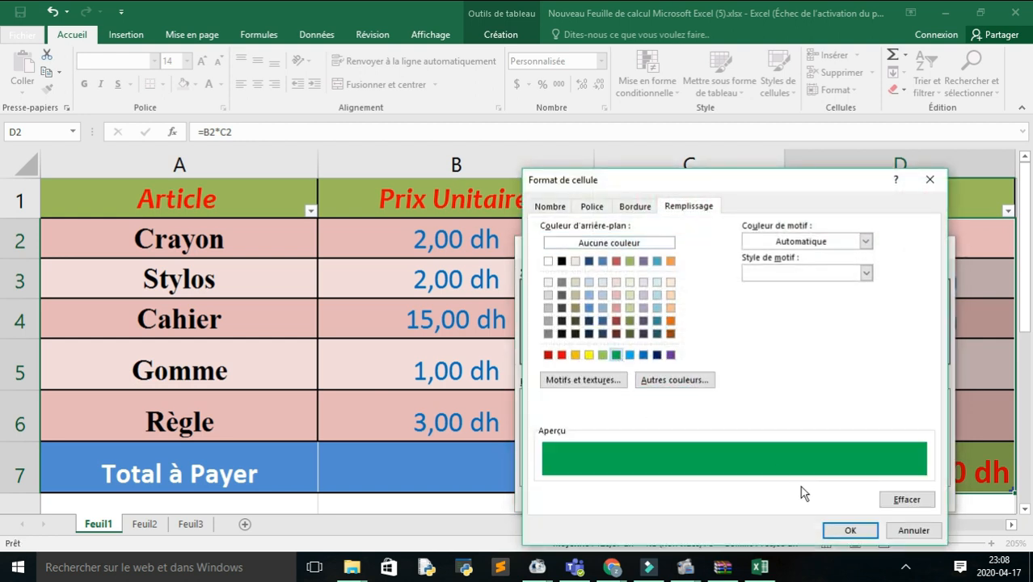
left_click(851, 531)
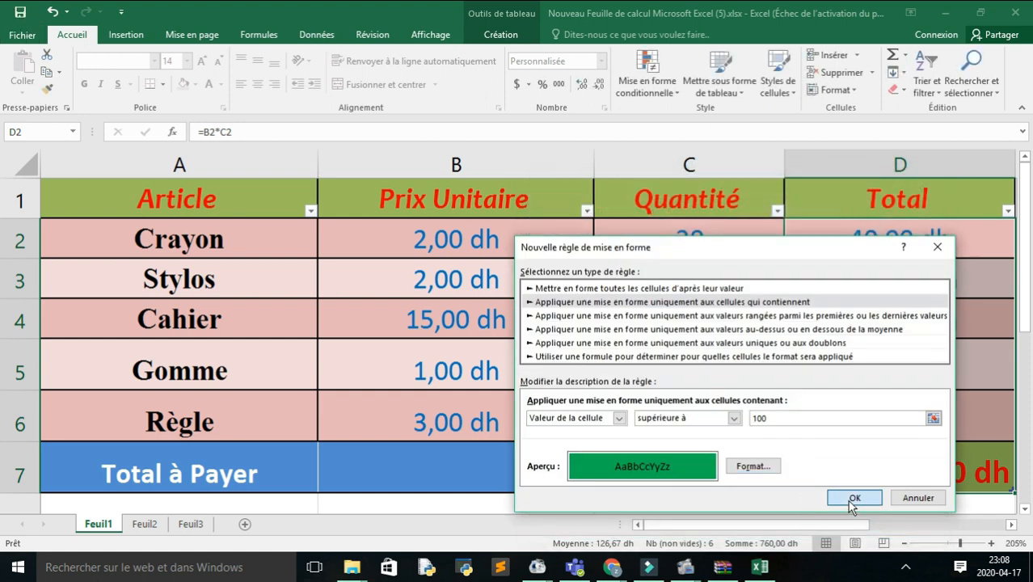
left_click(853, 499)
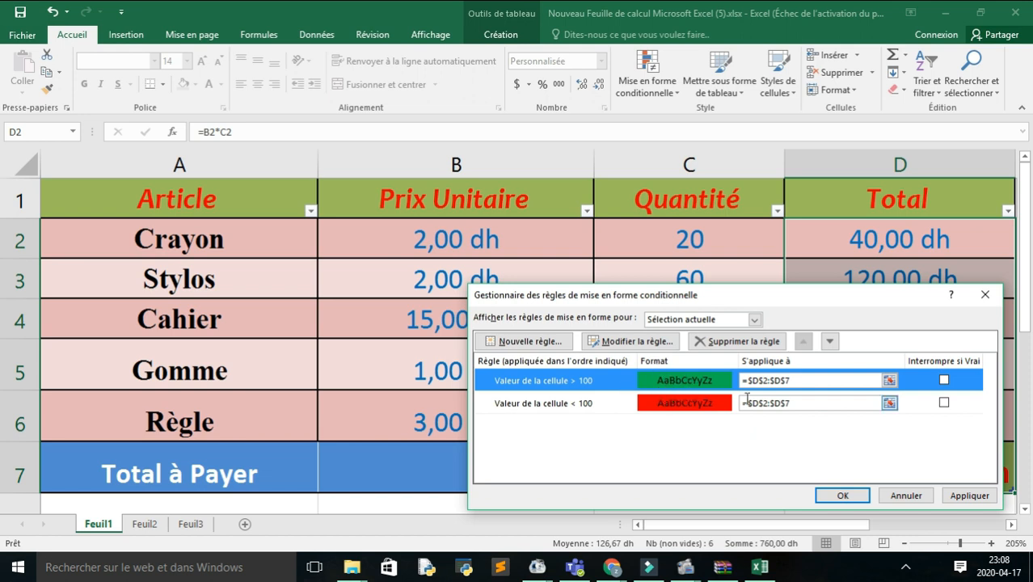
left_click(968, 495)
left_click(842, 496)
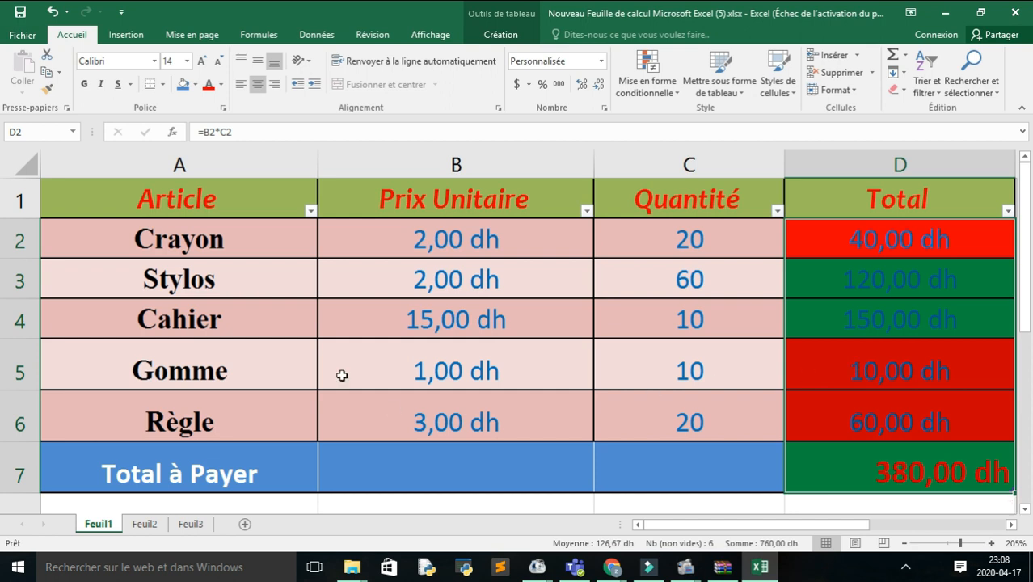
Review the available page margin presets and page orientation options without changing them
left_click(193, 35)
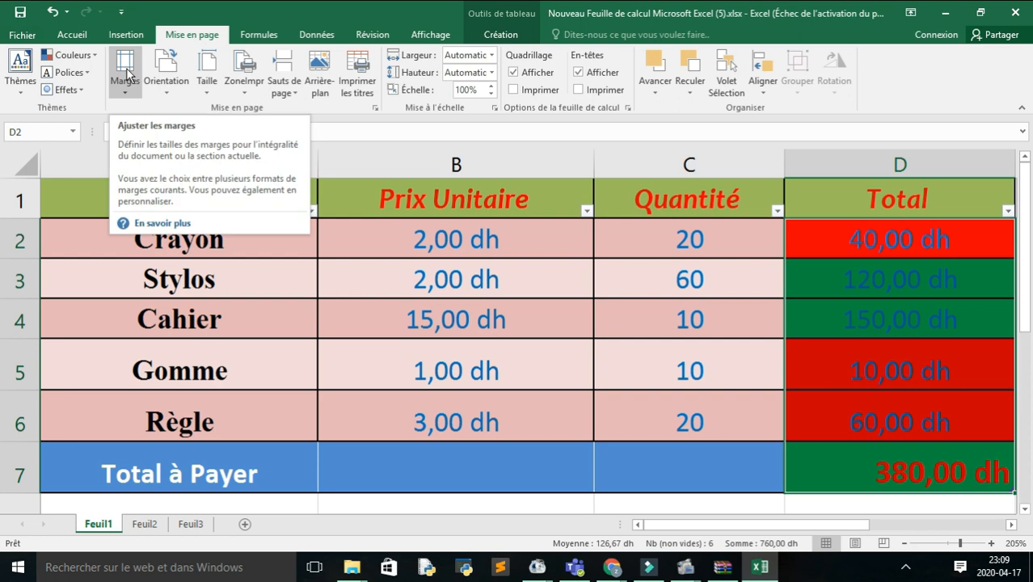
left_click(125, 90)
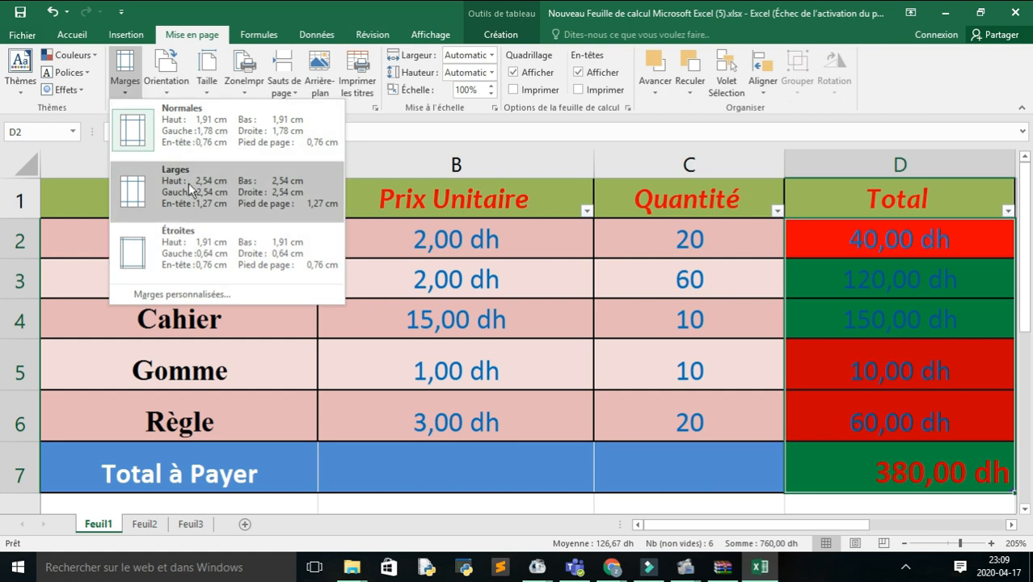
left_click(168, 91)
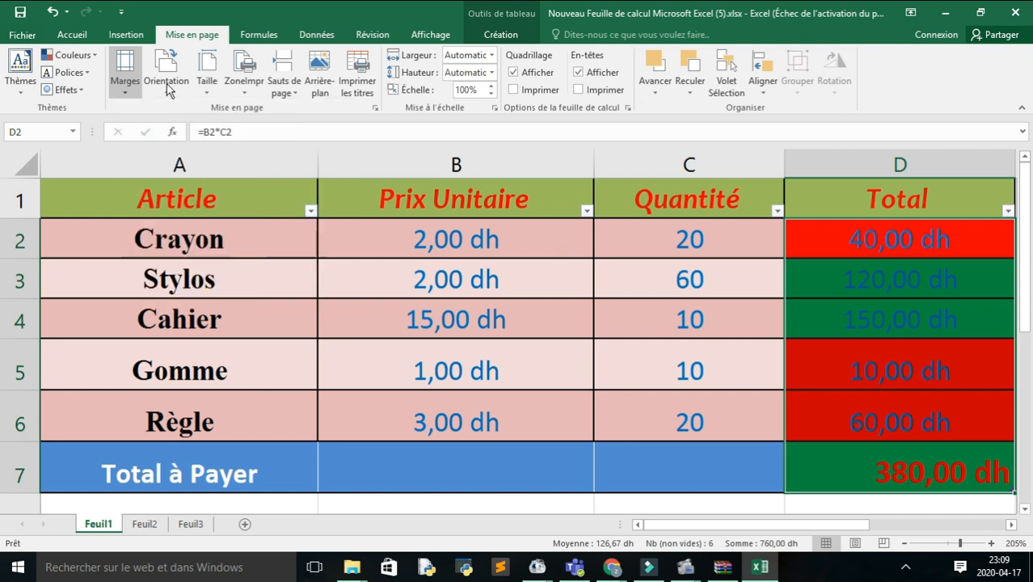
left_click(168, 92)
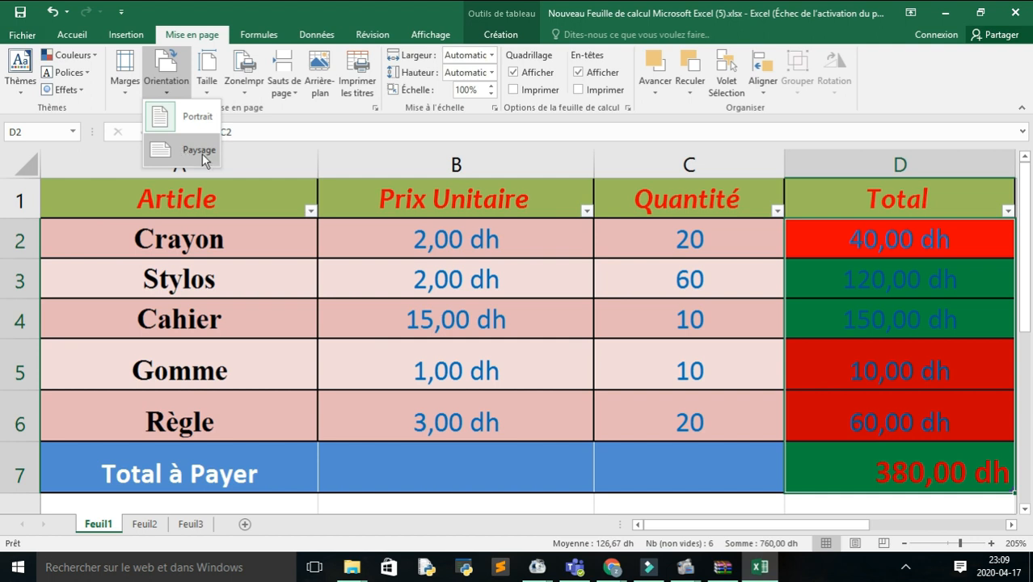
left_click(264, 155)
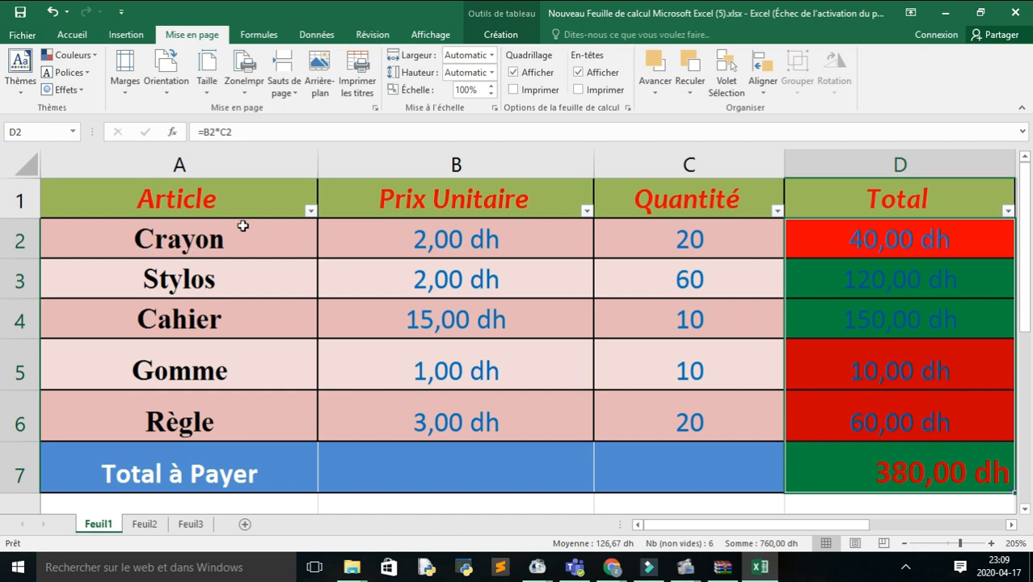
Check the print preview of the purchase table and return to the worksheet
left_click(23, 34)
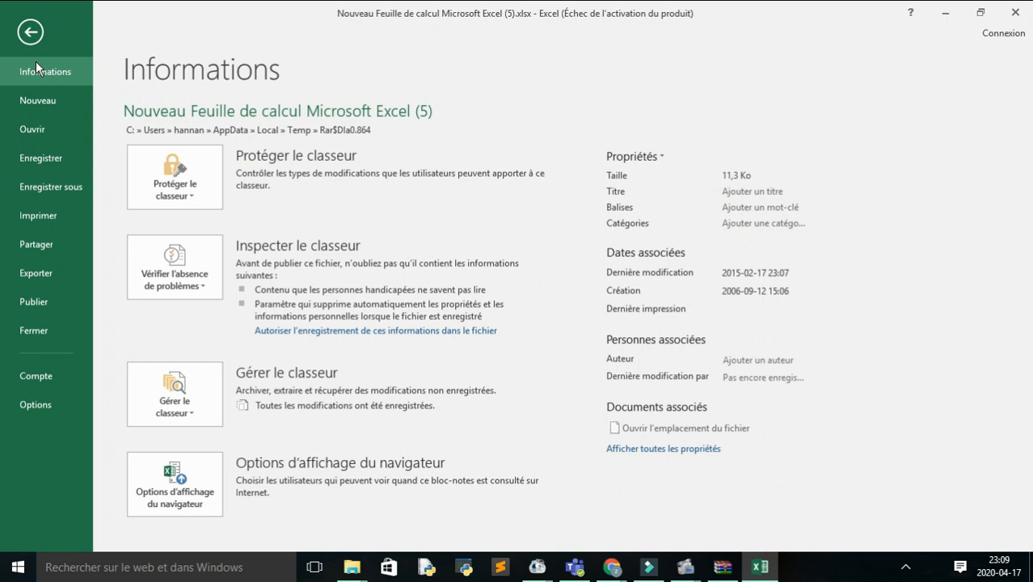
left_click(40, 219)
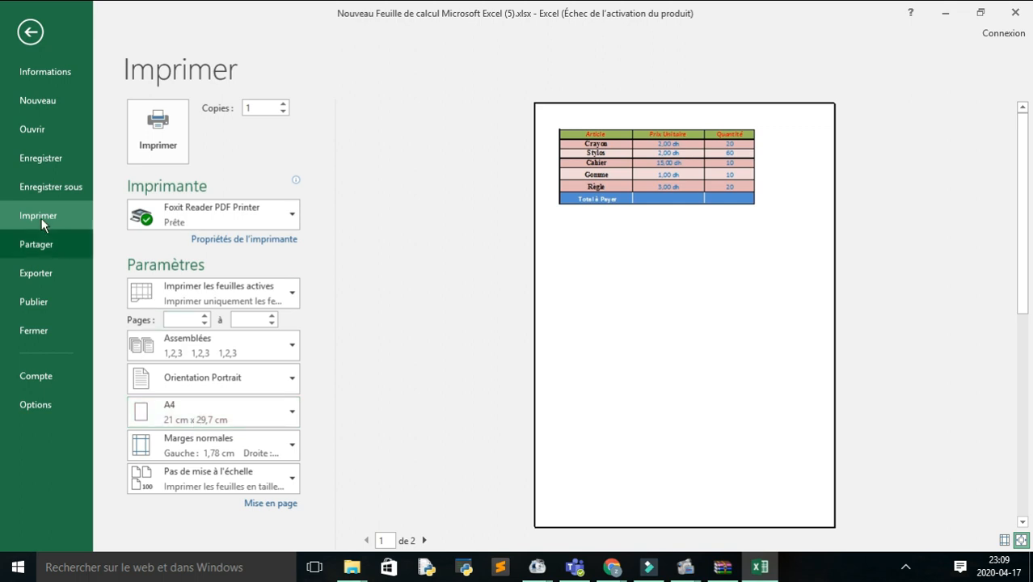
left_click(26, 35)
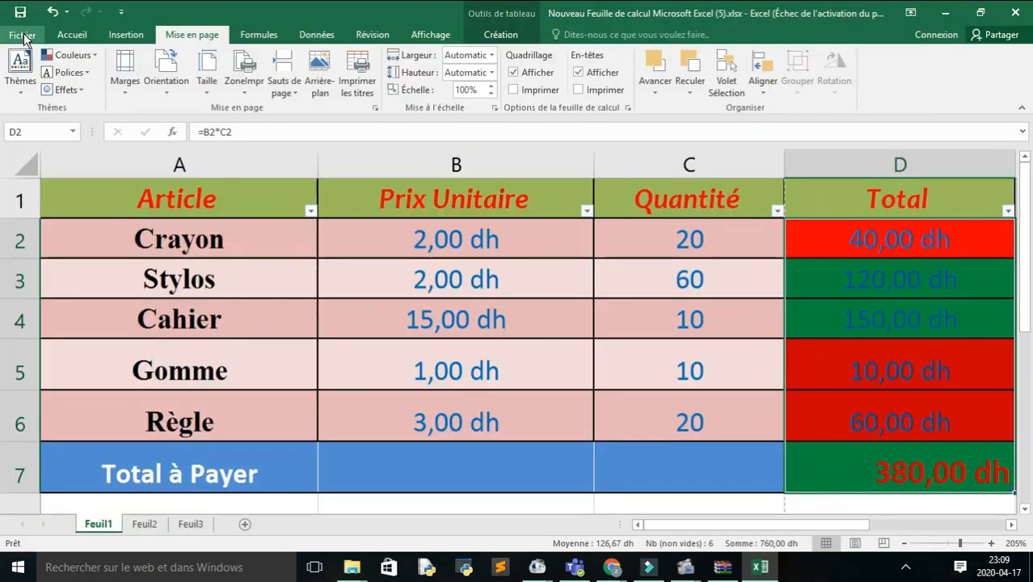